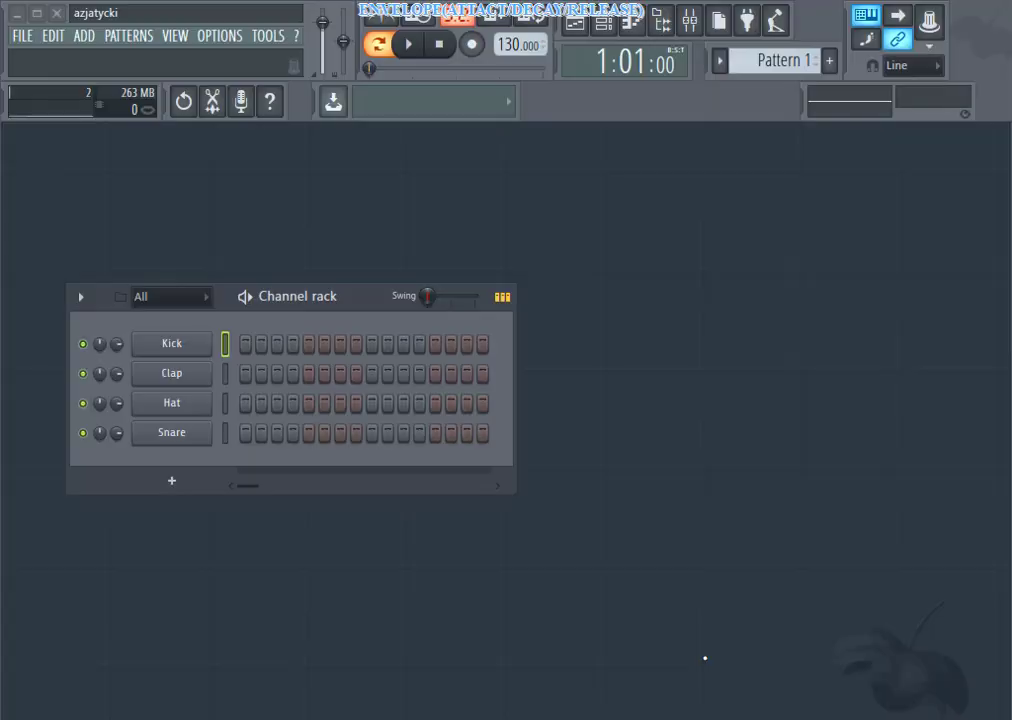
# Step: Load Sytrus from the Synth classic plugin list into a new channel
pyautogui.click(185, 486)
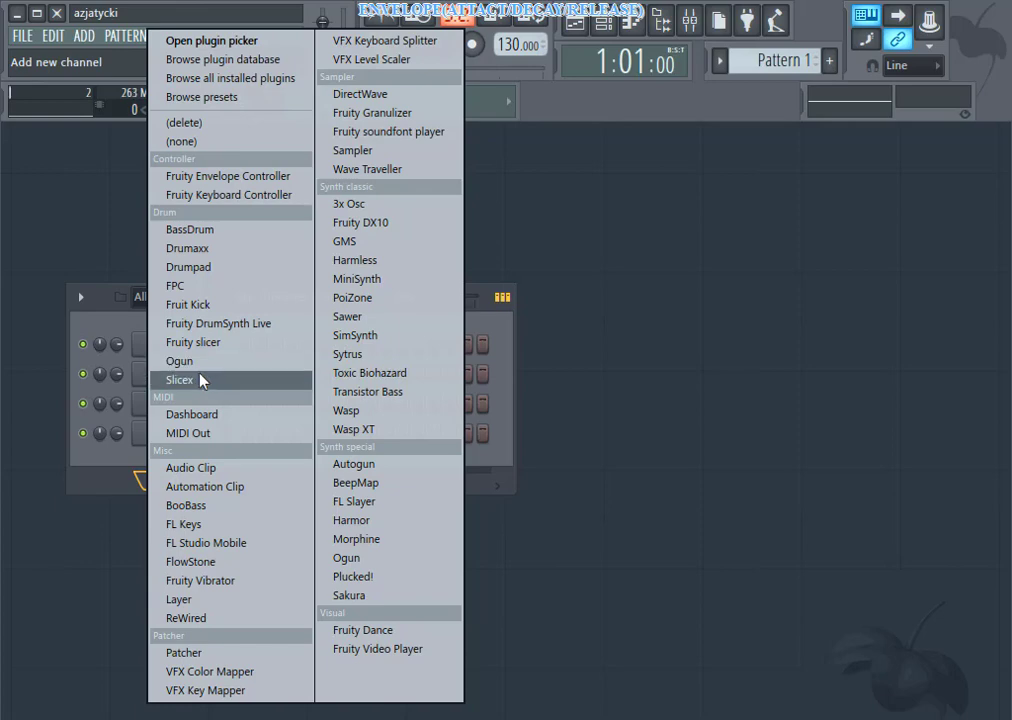
pyautogui.click(345, 355)
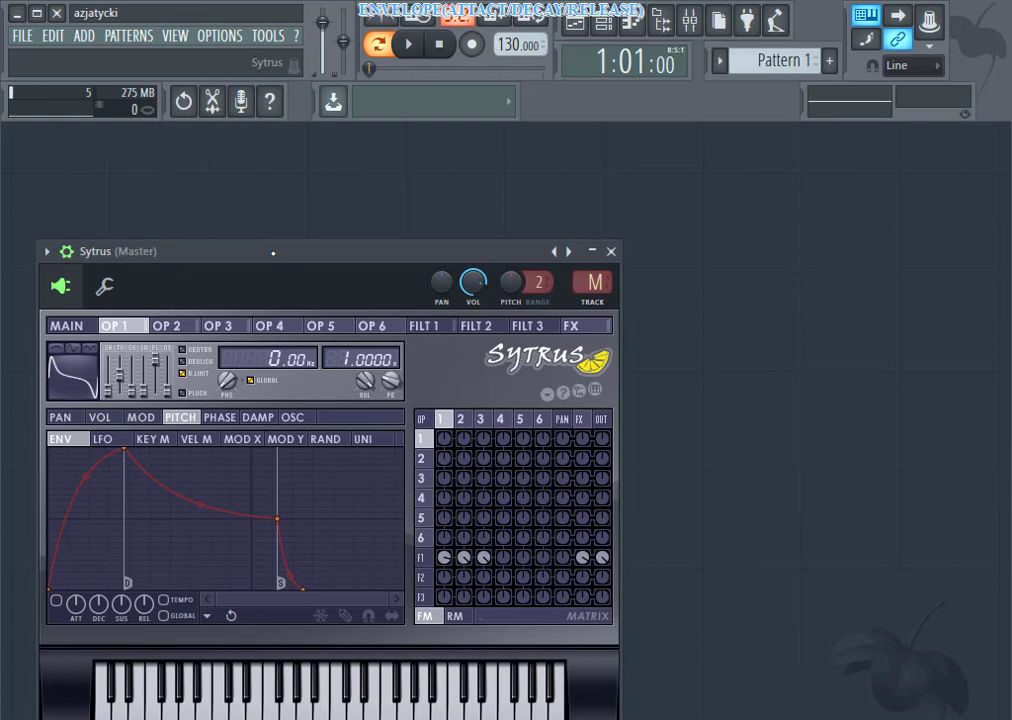
# Step: Drag the Sytrus editor by its title bar up and to the right
pyautogui.moveTo(273, 253)
pyautogui.mouseDown()
pyautogui.moveTo(335, 214)
pyautogui.moveTo(328, 190)
pyautogui.moveTo(304, 186)
pyautogui.mouseUp()
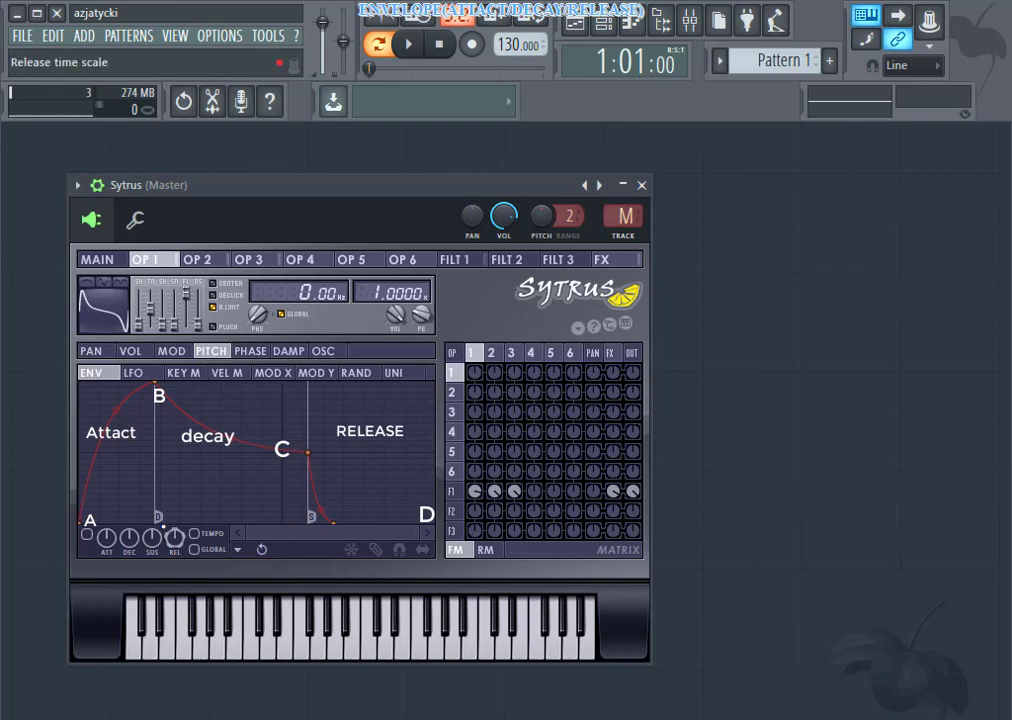
# Step: Cross out the S marker with a red X, shift point C left and back, and adjust the C–D tension
pyautogui.moveTo(268, 503)
pyautogui.mouseDown()
pyautogui.moveTo(292, 521)
pyautogui.moveTo(269, 522)
pyautogui.mouseUp()
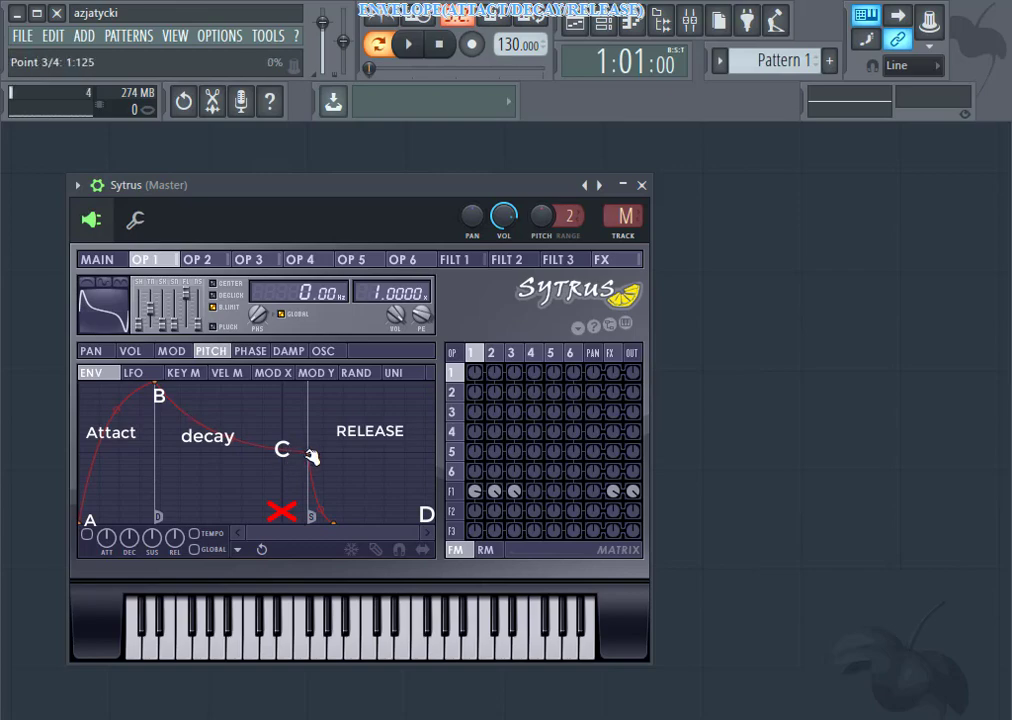
pyautogui.moveTo(310, 455); pyautogui.dragTo(285, 453)
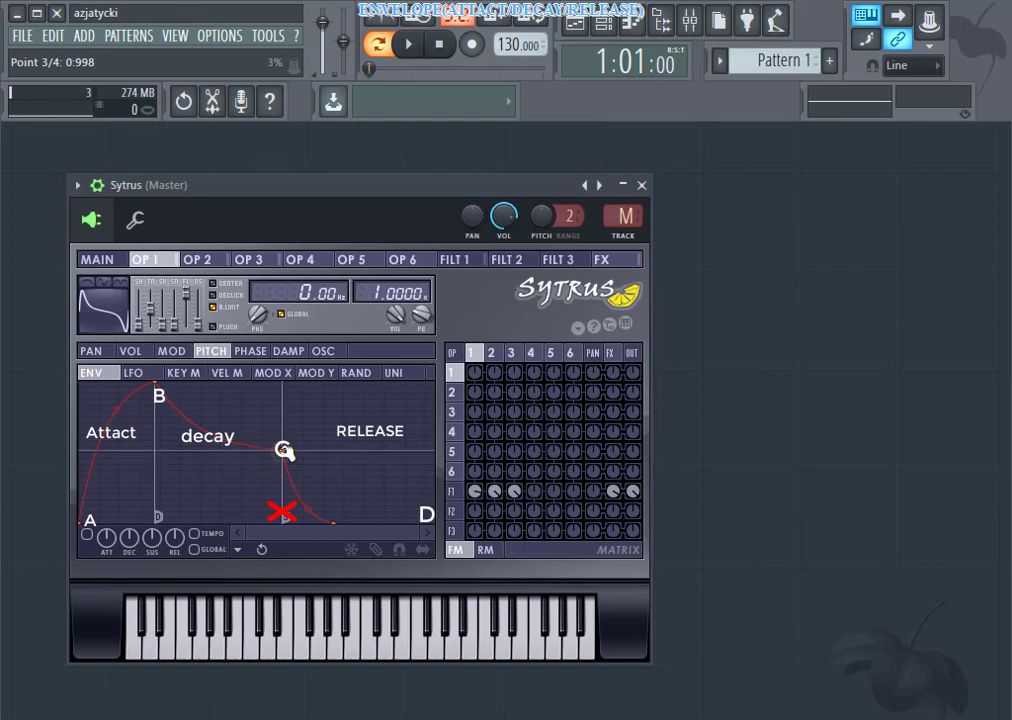
pyautogui.moveTo(285, 452); pyautogui.dragTo(311, 454)
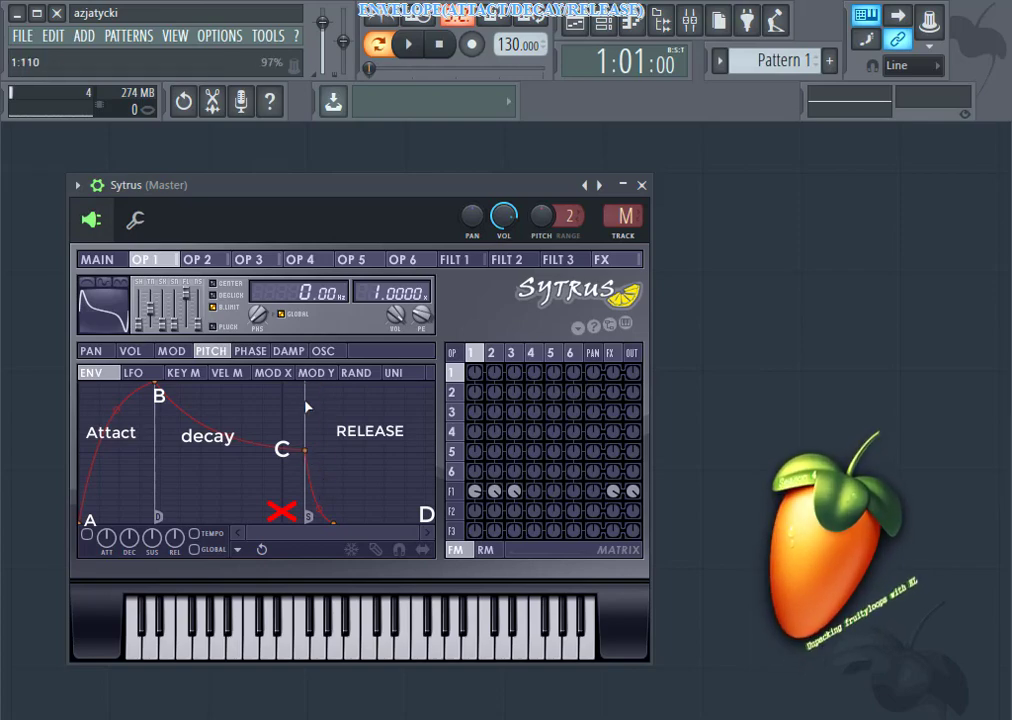
pyautogui.moveTo(310, 519)
pyautogui.mouseDown()
pyautogui.moveTo(318, 455)
pyautogui.moveTo(308, 515)
pyautogui.mouseUp()
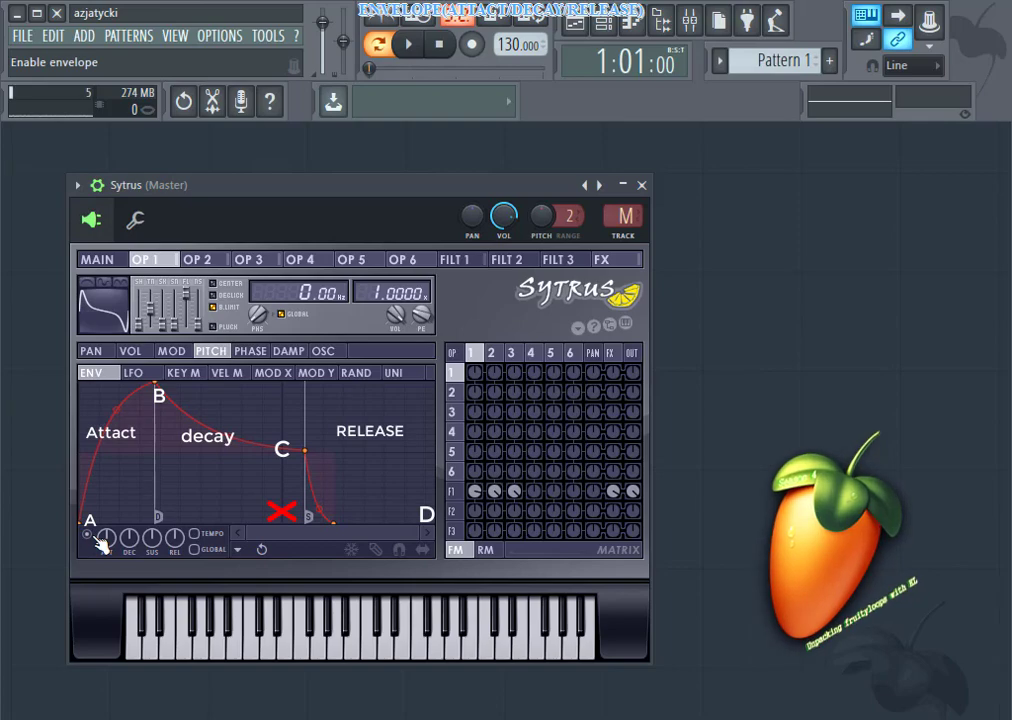
# Step: Toggle tempo sync, lower peak point B, and pull point C earlier to about 1:028
pyautogui.click(205, 535)
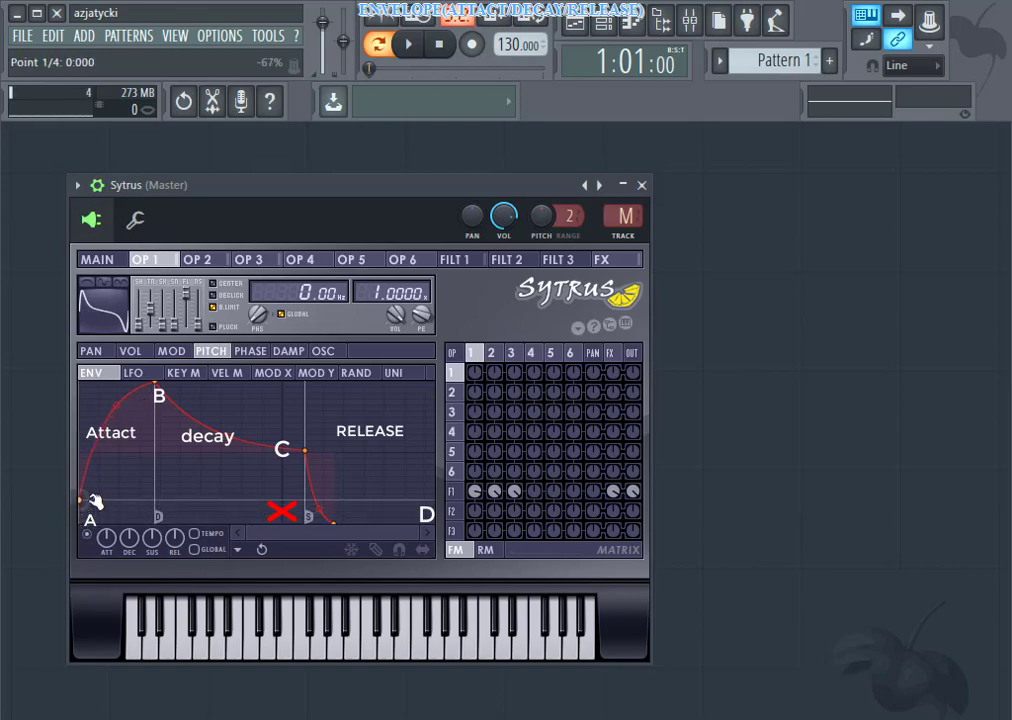
pyautogui.moveTo(152, 388)
pyautogui.mouseDown()
pyautogui.moveTo(158, 481)
pyautogui.moveTo(116, 500)
pyautogui.mouseUp()
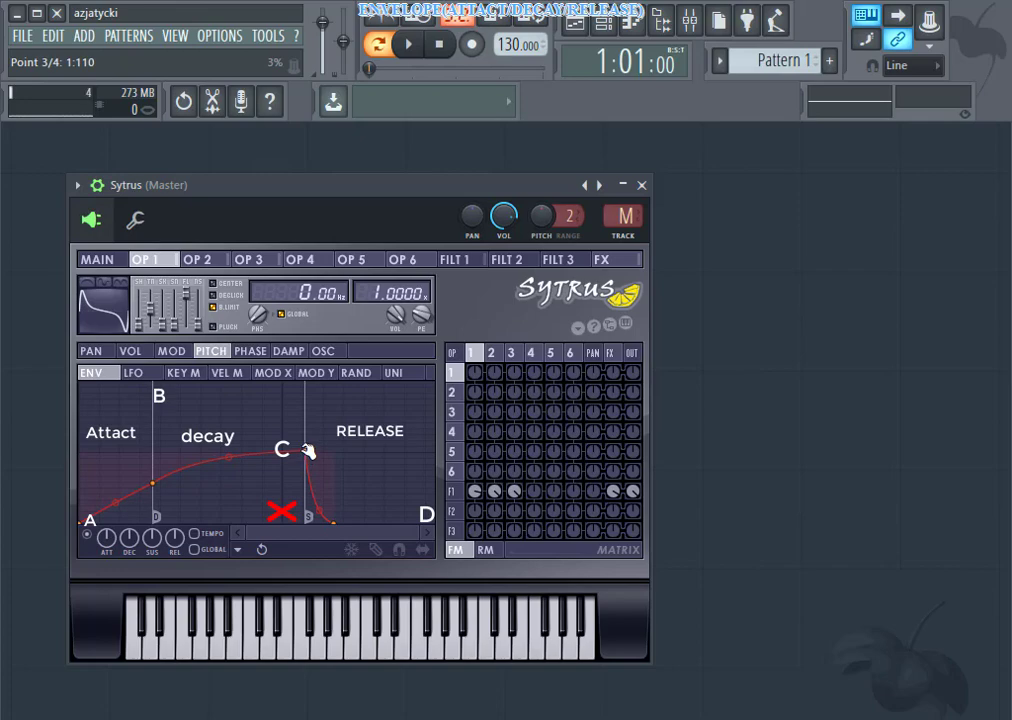
pyautogui.moveTo(306, 451); pyautogui.dragTo(282, 452)
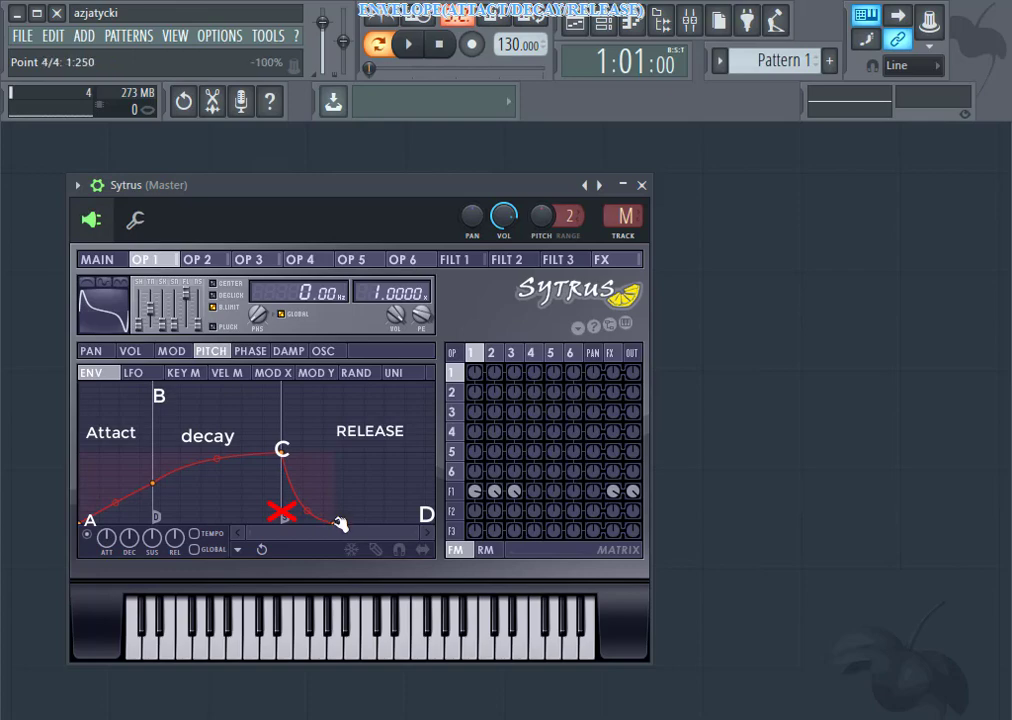
# Step: Stretch the last envelope point right toward D and tick TEMPO for song-tempo sync
pyautogui.moveTo(340, 523); pyautogui.dragTo(387, 524)
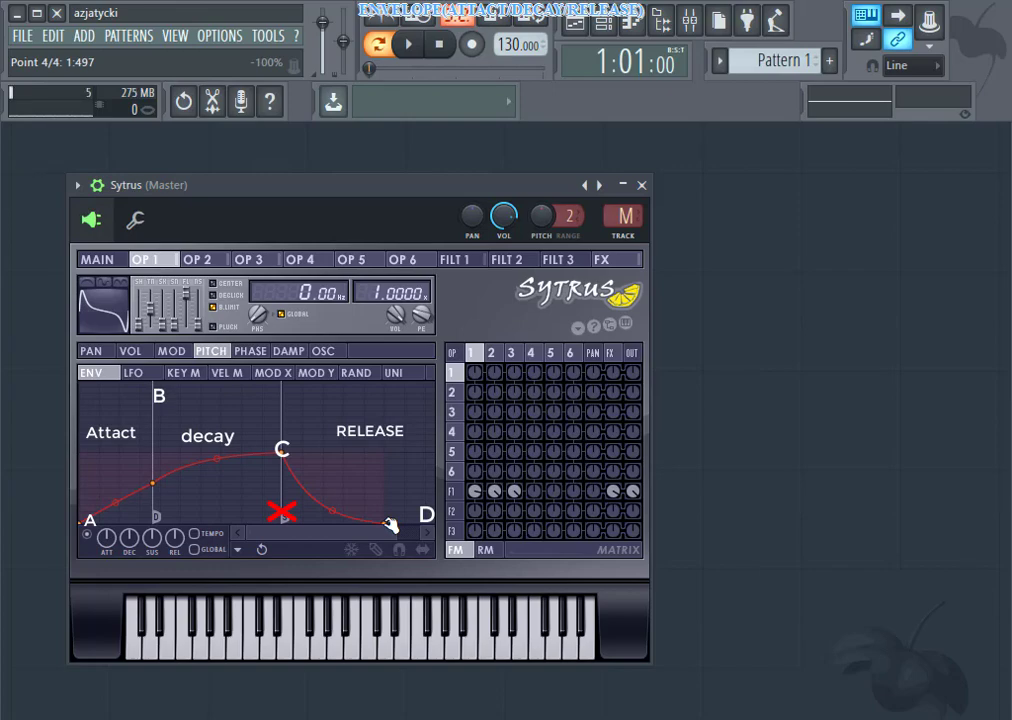
pyautogui.click(208, 535)
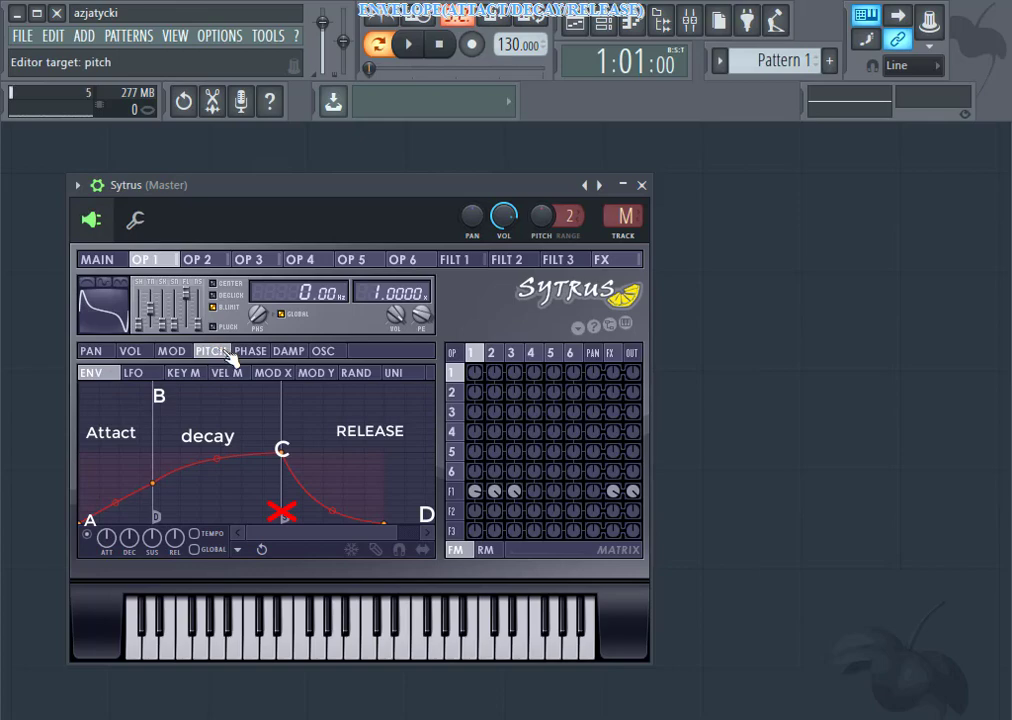
# Step: View operator 1's PHASE envelope, then switch to its VOL envelope
pyautogui.click(258, 362)
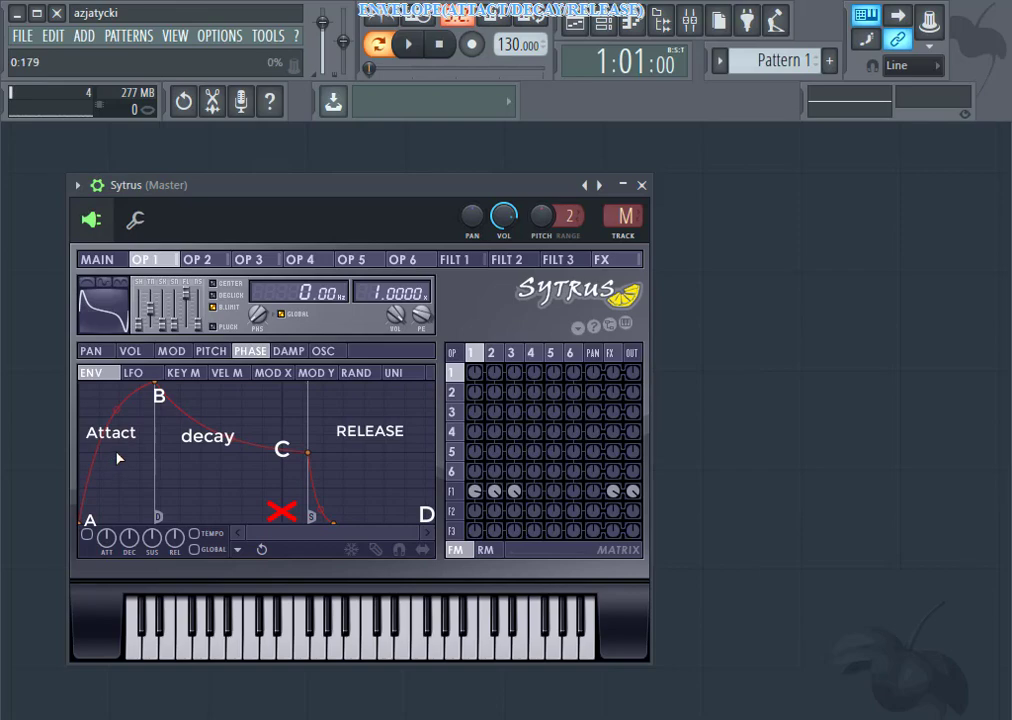
pyautogui.click(145, 354)
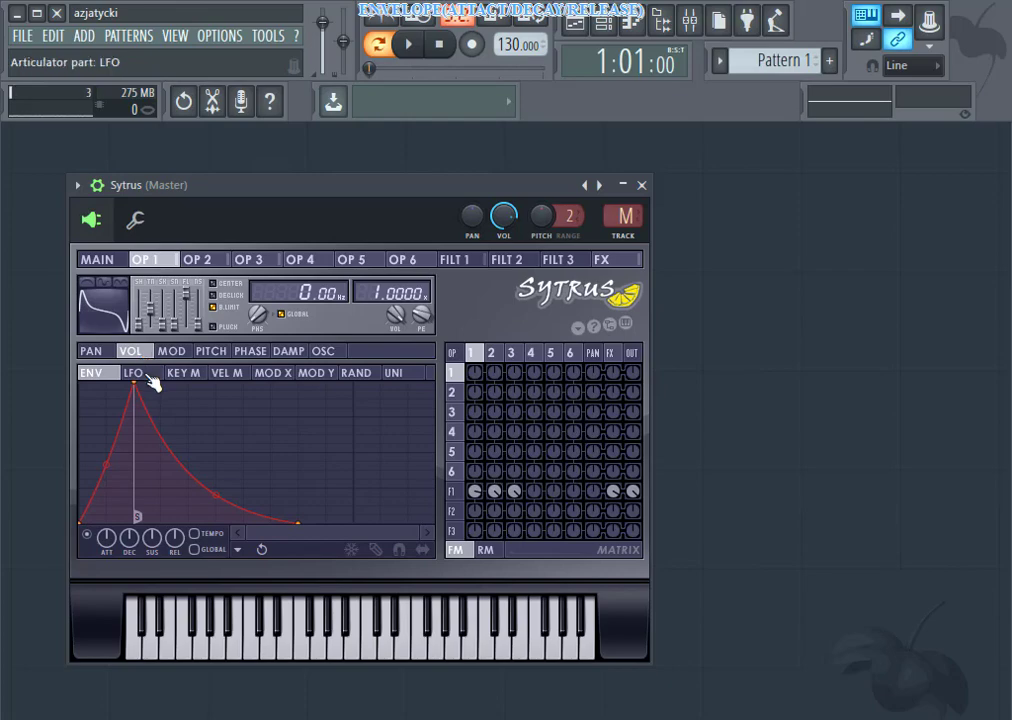
# Step: Switch operator 1's volume articulator to the LFO sub-tab to see its dip-and-return curve
pyautogui.click(152, 378)
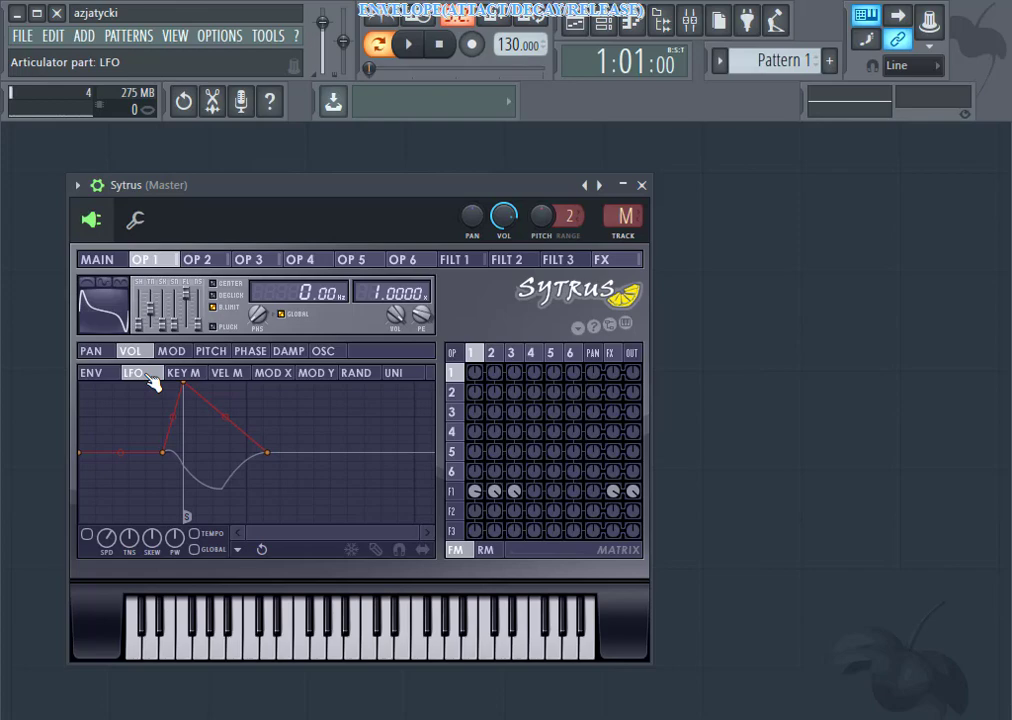
# Step: Close the Sytrus window, returning to the Channel rack with Kick, Clap, Hat, Snare and Sytrus
pyautogui.click(645, 186)
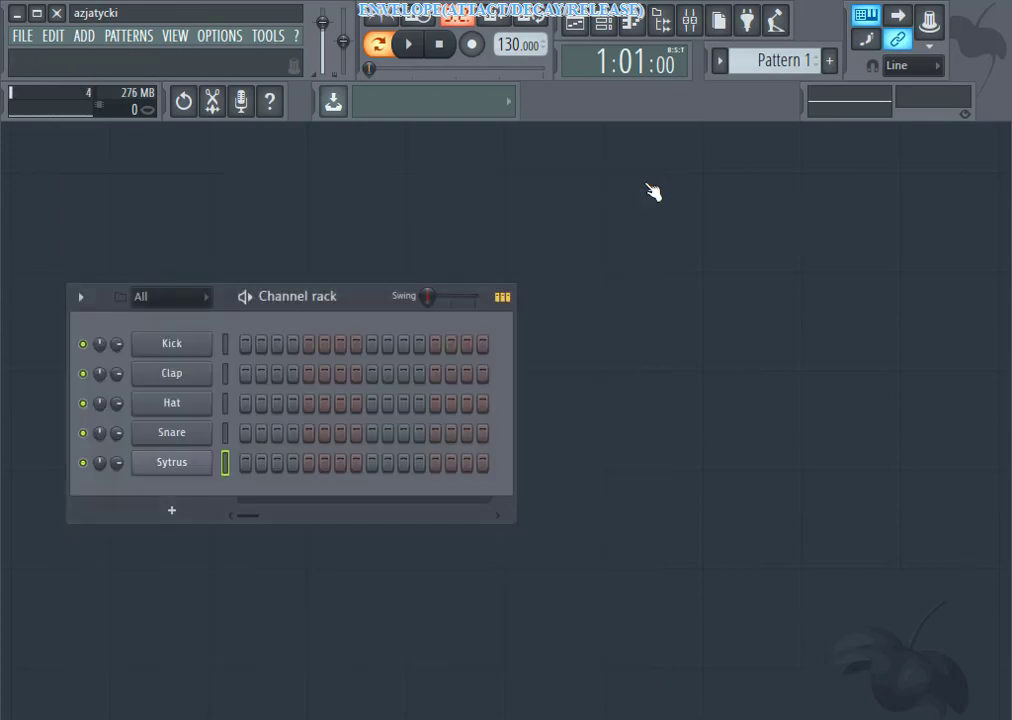